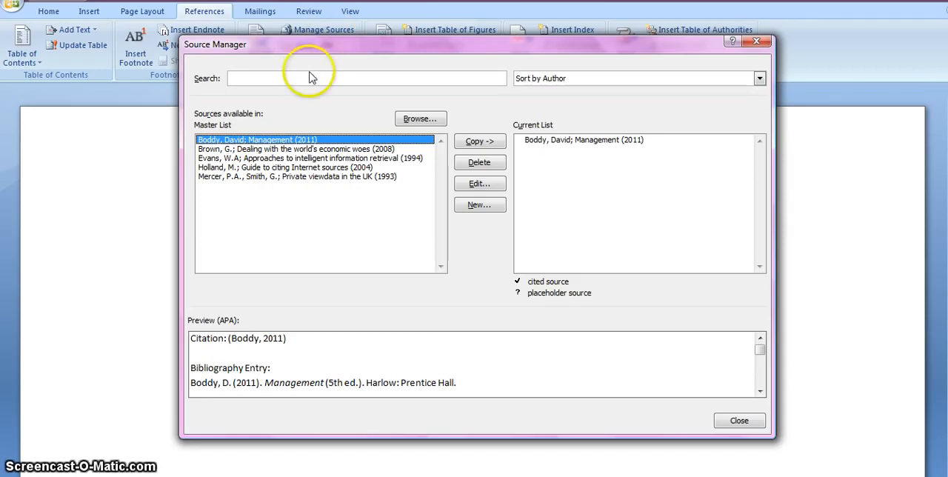
# Copy the 2008, 1994, 2004 and 1993 sources from the master list into the current document's list
pyautogui.click(374, 148)
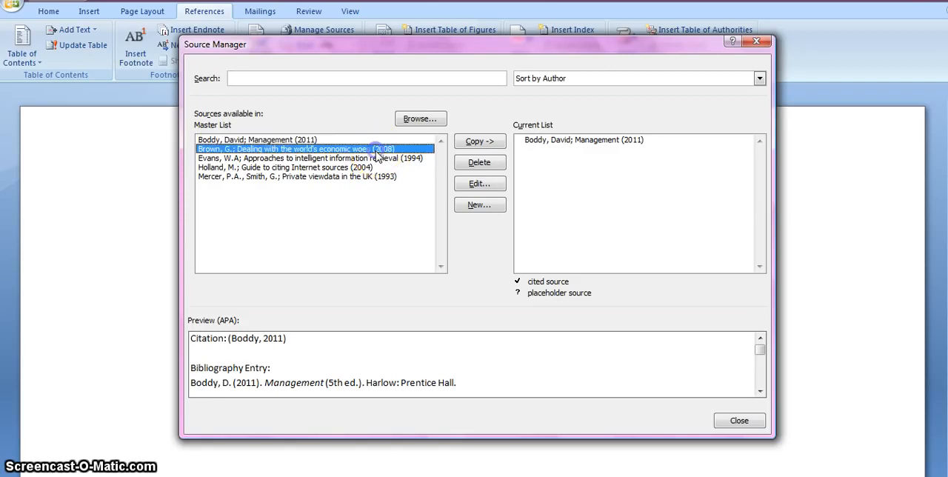
pyautogui.click(480, 141)
pyautogui.click(394, 159)
pyautogui.click(478, 141)
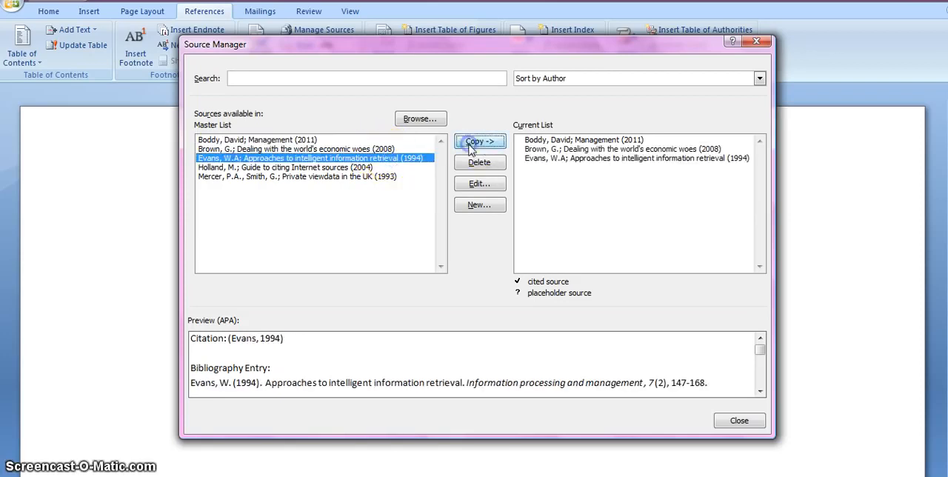
pyautogui.click(374, 168)
pyautogui.click(478, 141)
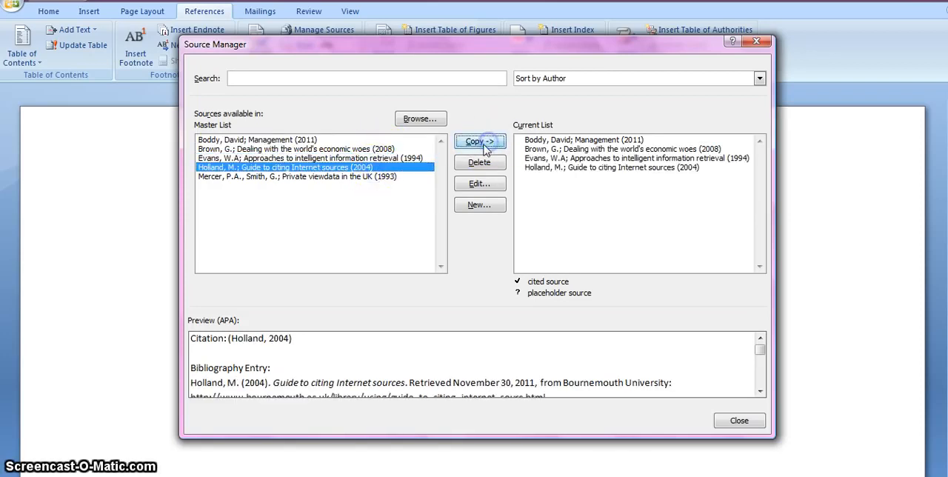
pyautogui.click(383, 178)
pyautogui.click(472, 146)
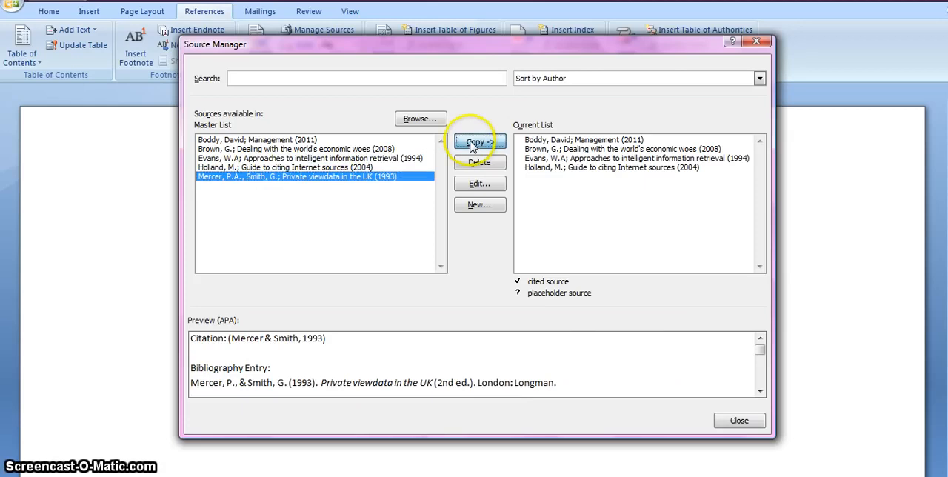
# Begin creating a new source and show all of its bibliography fields
pyautogui.click(476, 205)
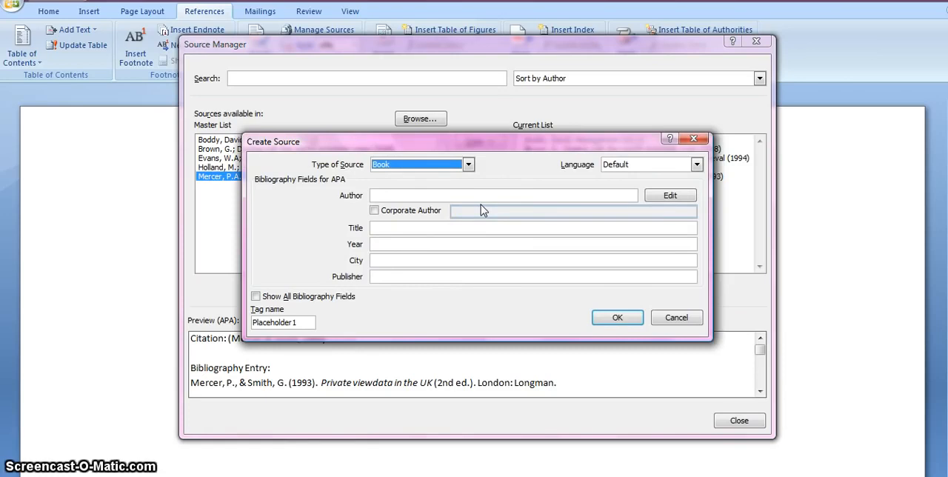
pyautogui.click(467, 212)
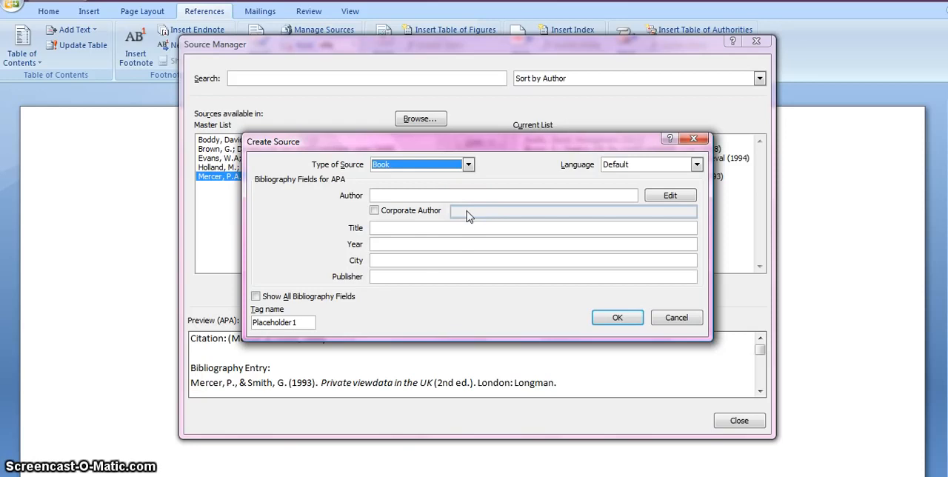
pyautogui.click(313, 302)
pyautogui.click(255, 297)
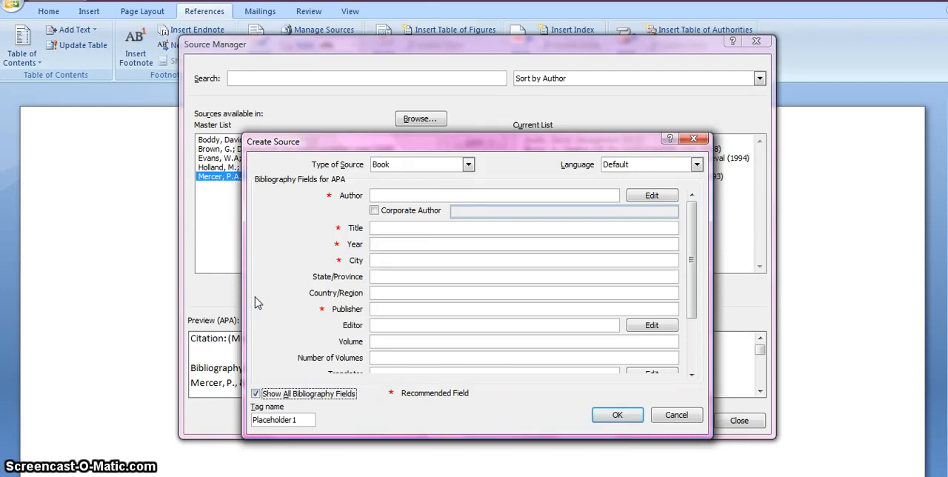
# Switch the new source's type to Web site and return it to Book
pyautogui.click(468, 165)
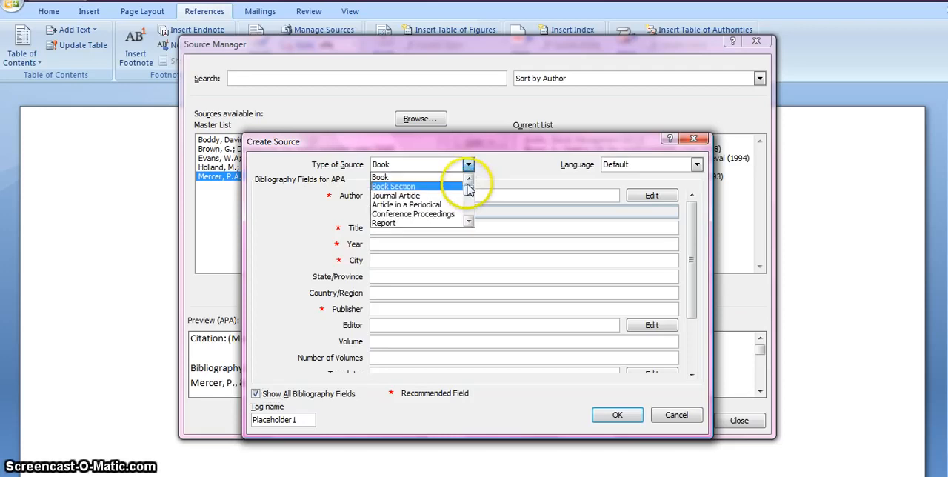
pyautogui.moveTo(468, 189)
pyautogui.mouseDown()
pyautogui.moveTo(467, 213)
pyautogui.moveTo(470, 190)
pyautogui.mouseUp()
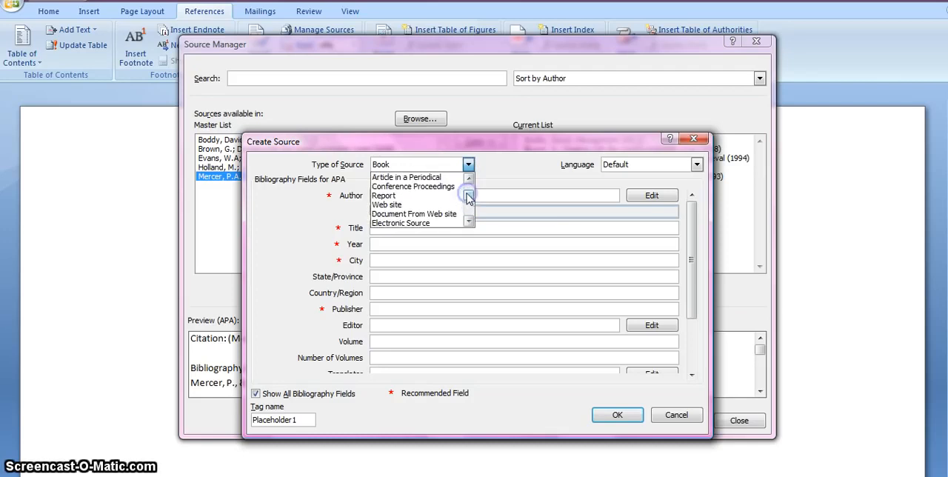
pyautogui.click(416, 202)
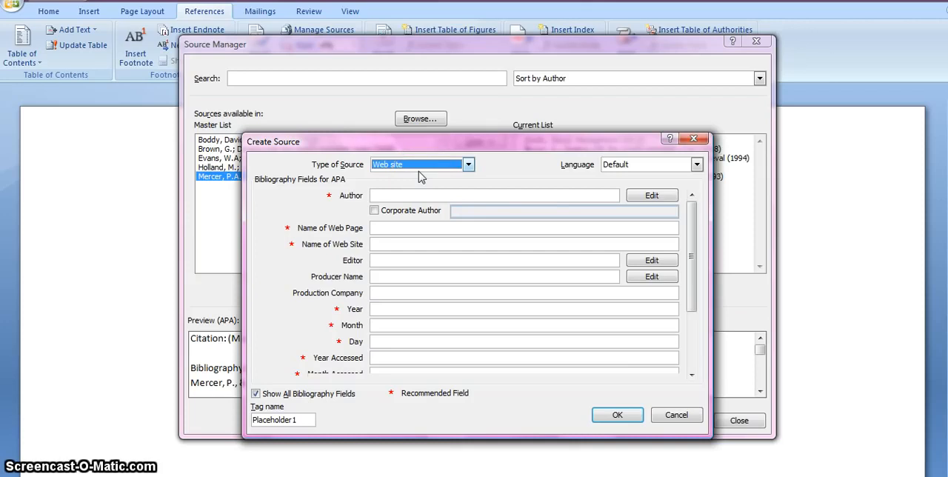
pyautogui.click(467, 164)
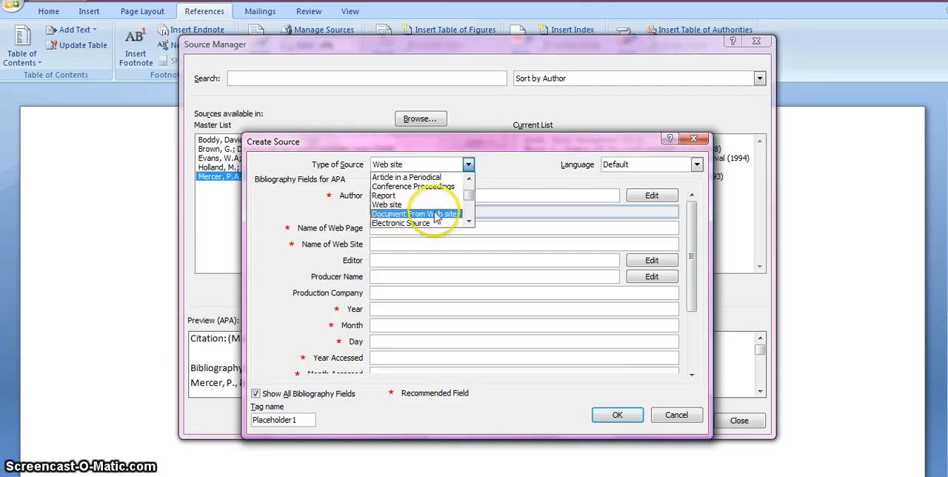
pyautogui.moveTo(469, 196); pyautogui.dragTo(466, 180)
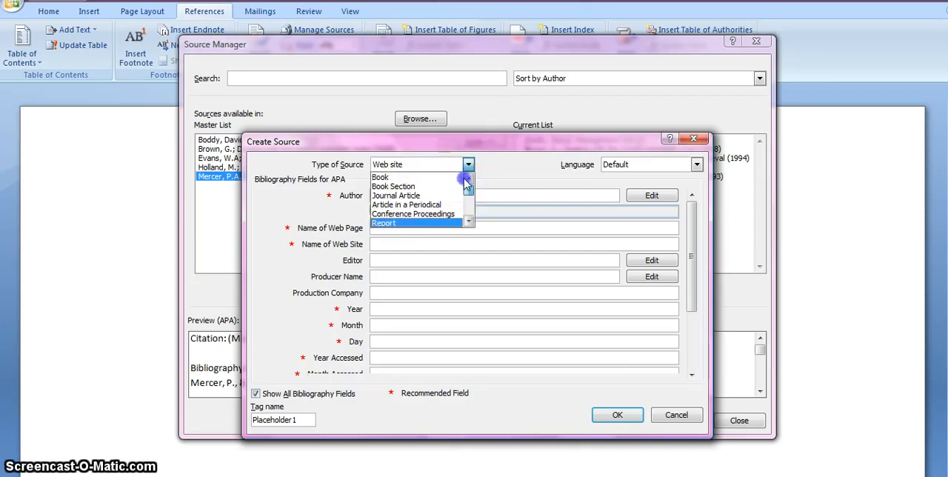
pyautogui.click(415, 178)
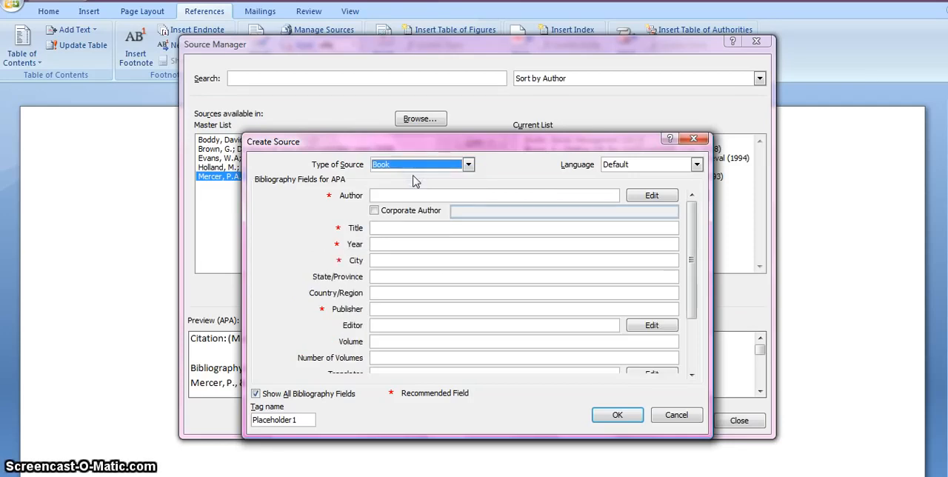
# Enter the author's surname and initial and the title "Teaching information skills" for the new book source
pyautogui.click(403, 195)
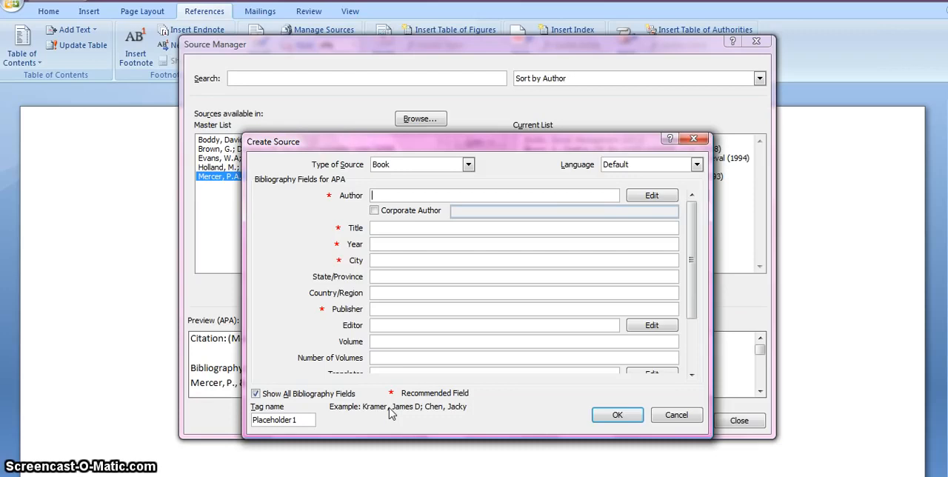
pyautogui.write('Webb,')
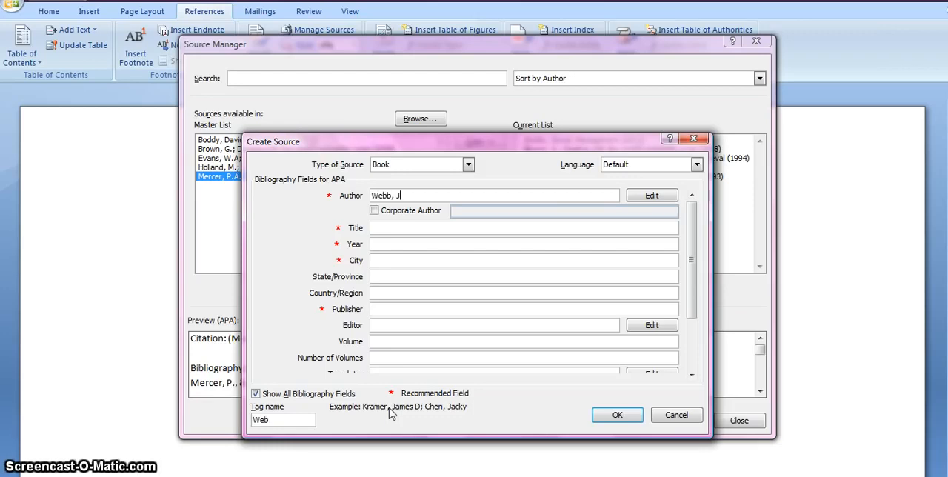
pyautogui.write(' J.')
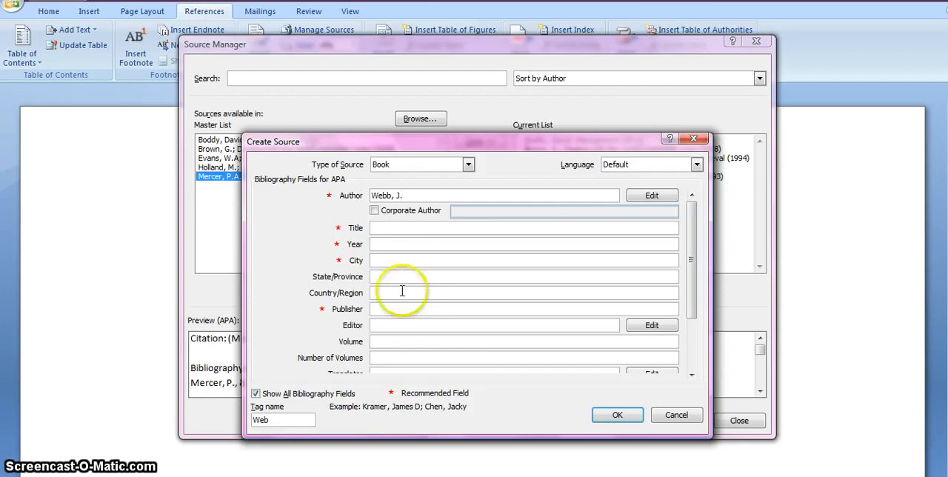
pyautogui.click(398, 228)
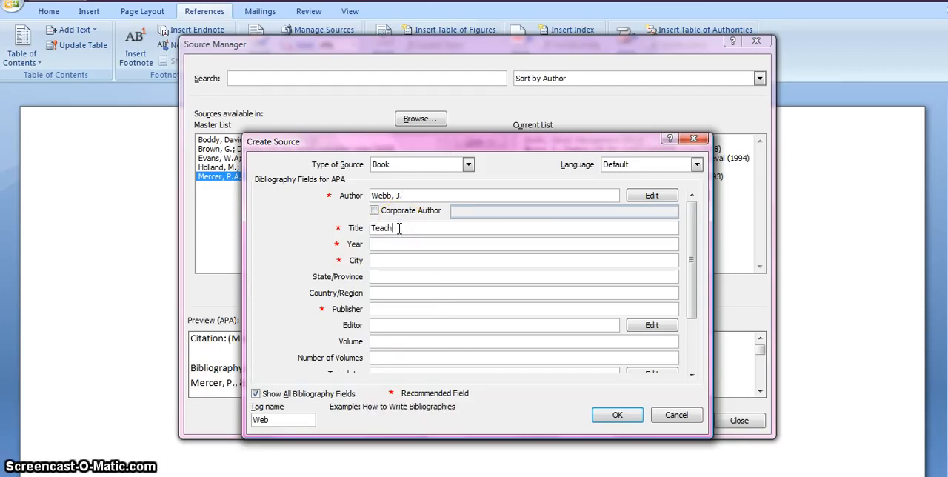
pyautogui.write('Teaching informatioon skills')
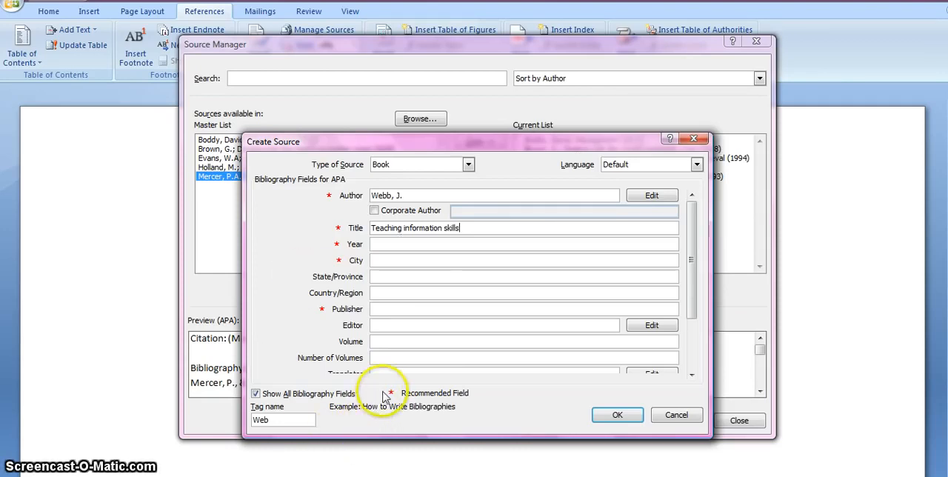
# Set the book's year to 2004, its city to London and its publisher to Facet
pyautogui.click(387, 243)
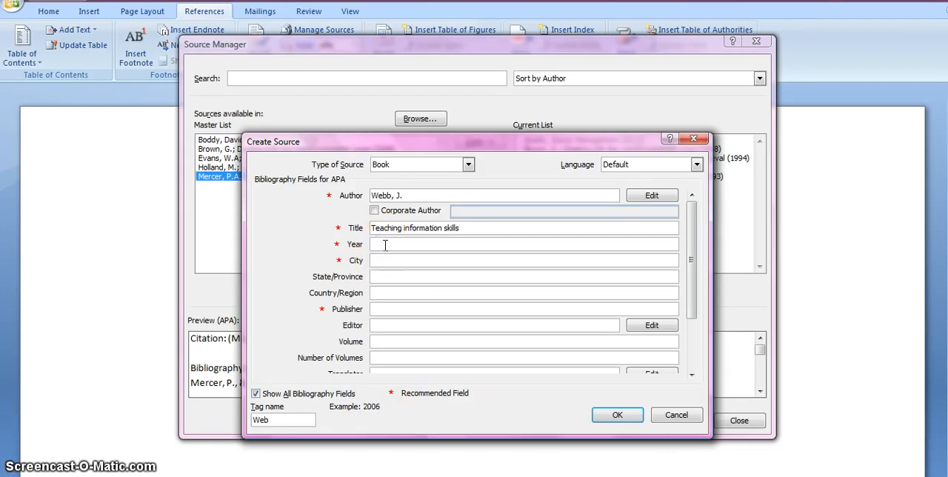
pyautogui.write('2004')
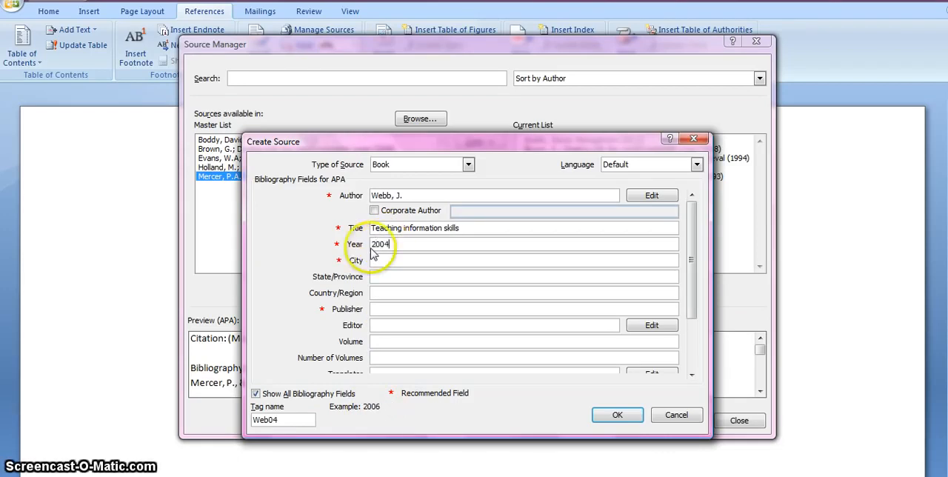
pyautogui.click(380, 259)
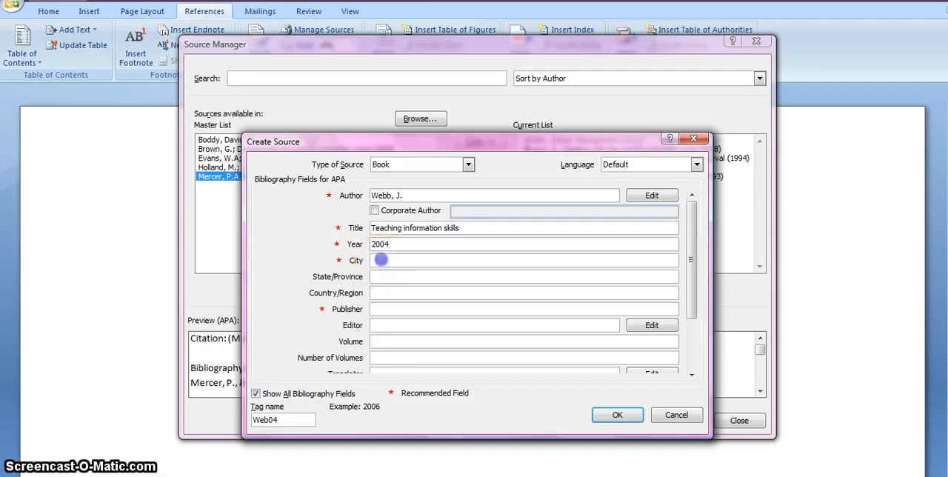
pyautogui.write('London')
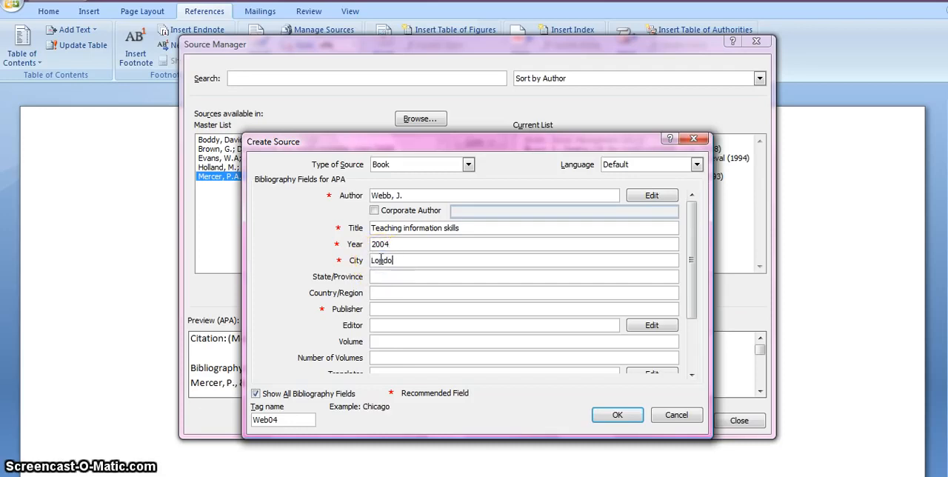
pyautogui.click(389, 309)
pyautogui.write('F')
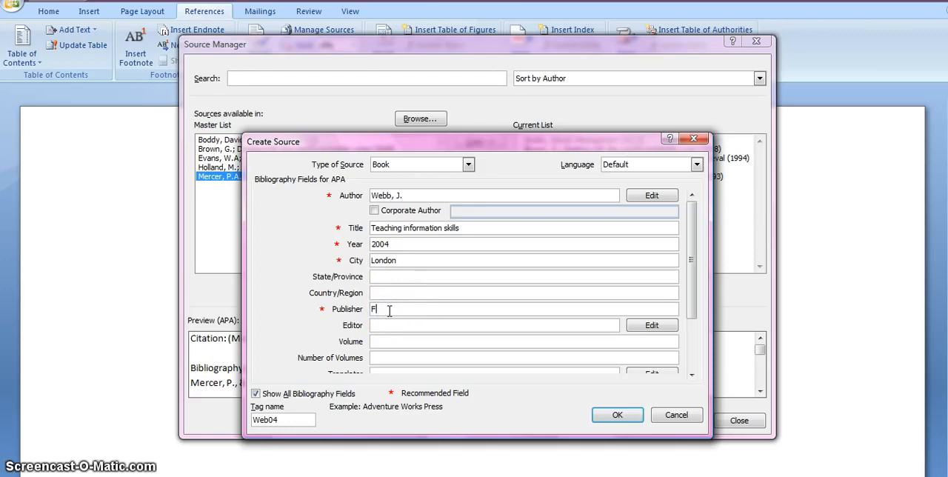
pyautogui.write('acet')
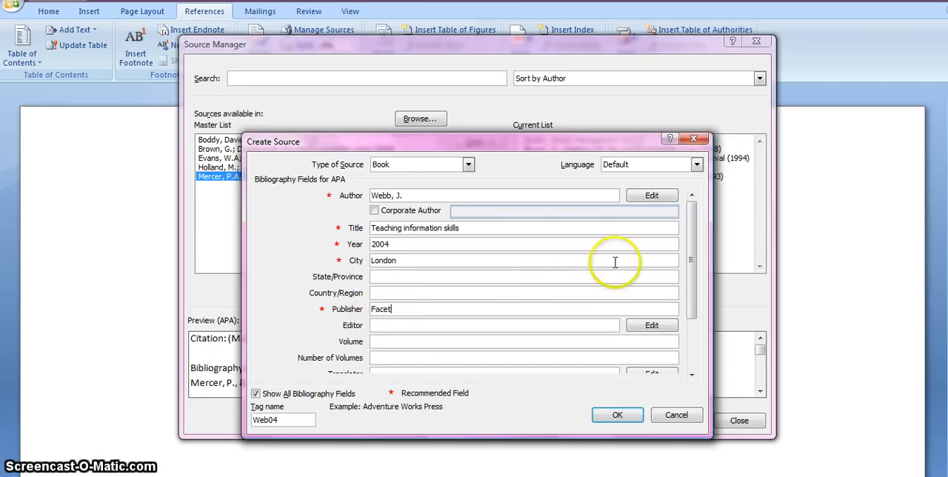
# Leave the remaining optional fields, including the edition, blank and save the new book source
pyautogui.moveTo(690, 239); pyautogui.dragTo(693, 300)
pyautogui.click(555, 295)
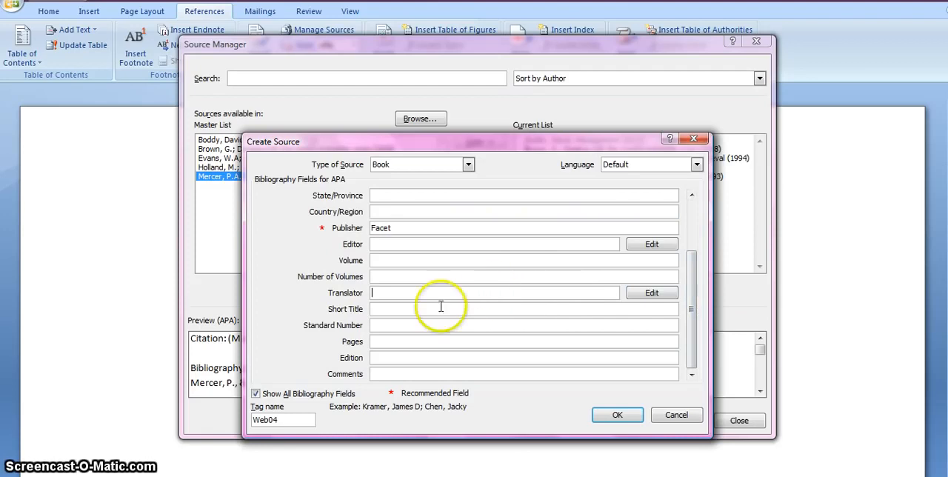
pyautogui.click(384, 356)
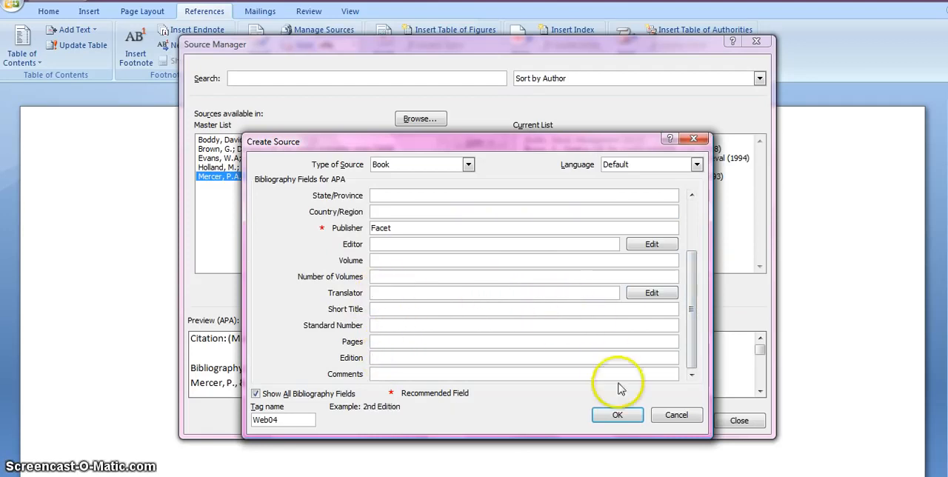
pyautogui.click(615, 415)
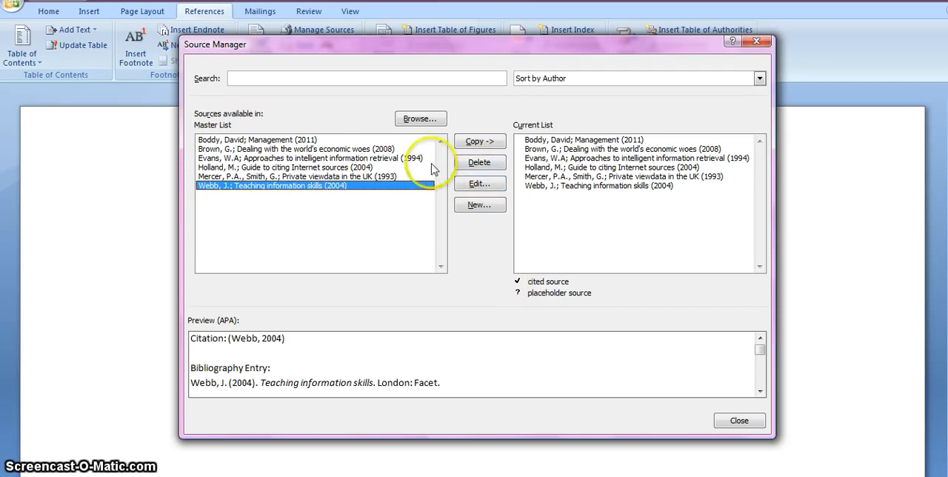
# Set the city of the 2011 book Management to London and apply the change to both the master list and the current document
pyautogui.click(302, 140)
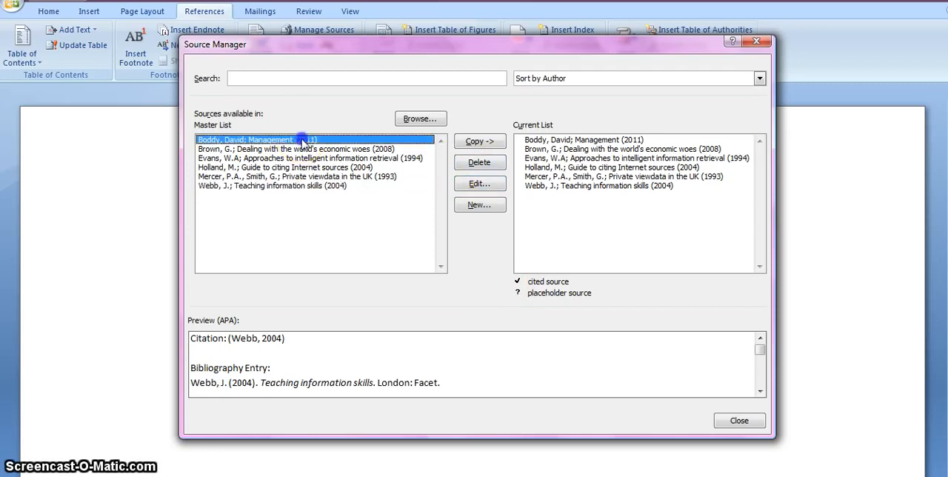
pyautogui.click(478, 184)
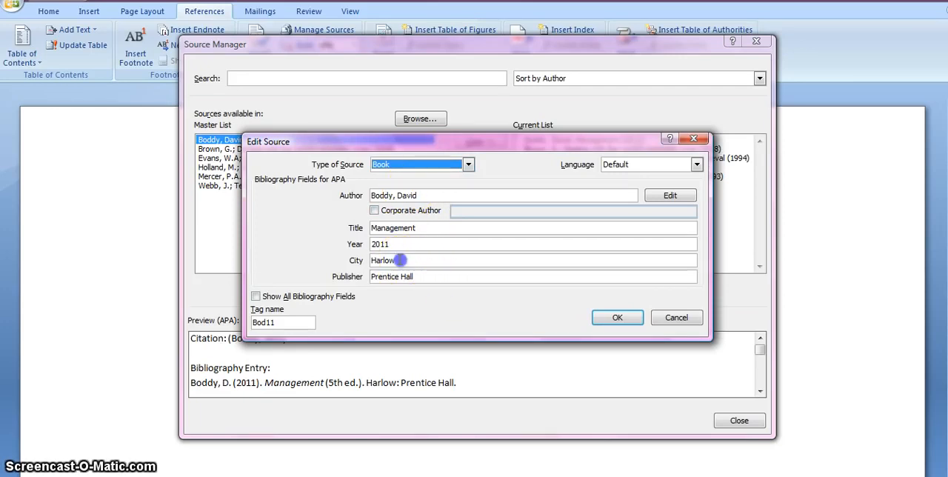
pyautogui.moveTo(396, 259); pyautogui.dragTo(363, 263)
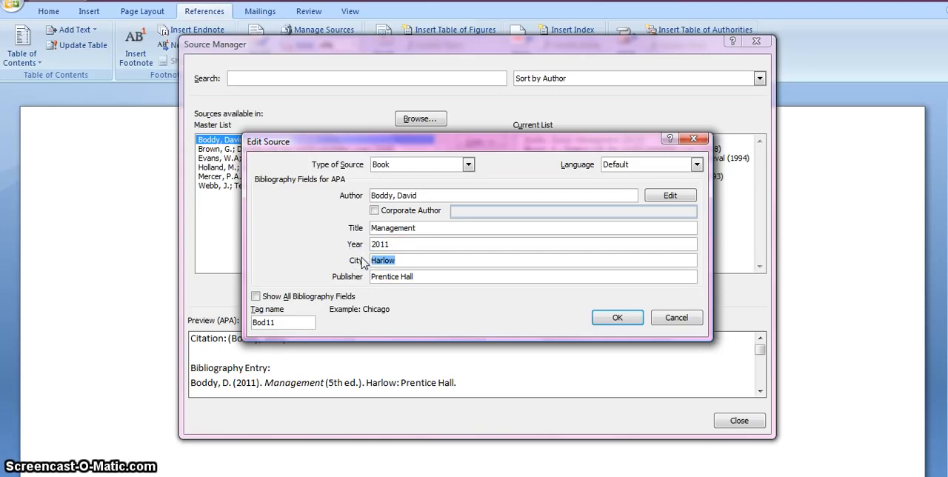
pyautogui.write('Prest')
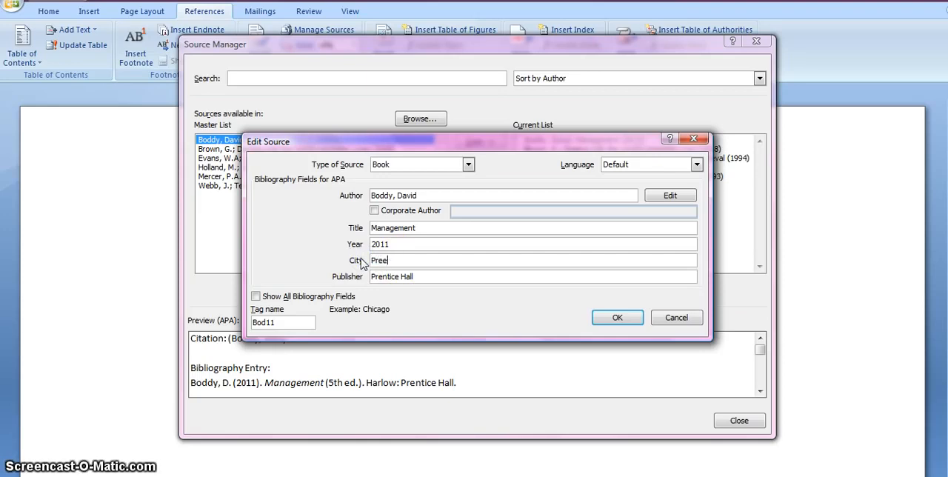
pyautogui.press('BackSpace')
pyautogui.press('BackSpace')
pyautogui.press('BackSpace')
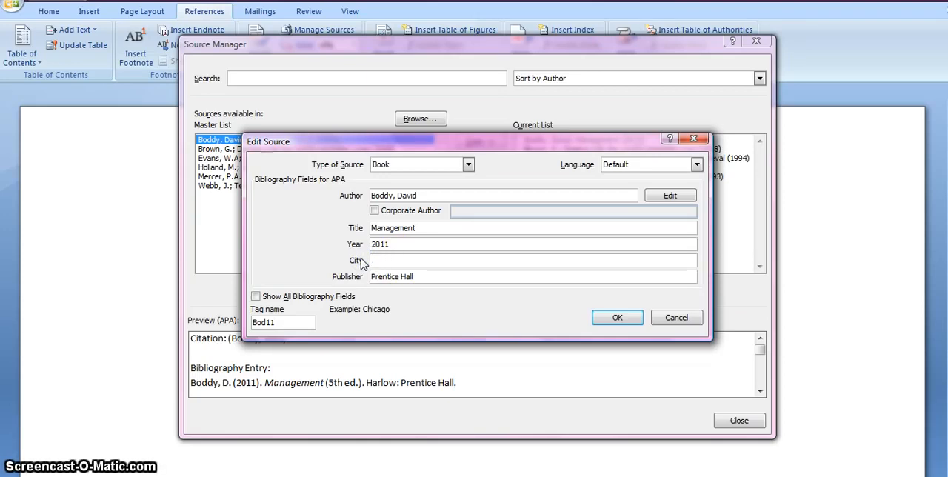
pyautogui.write('Chicag')
pyautogui.write('n')
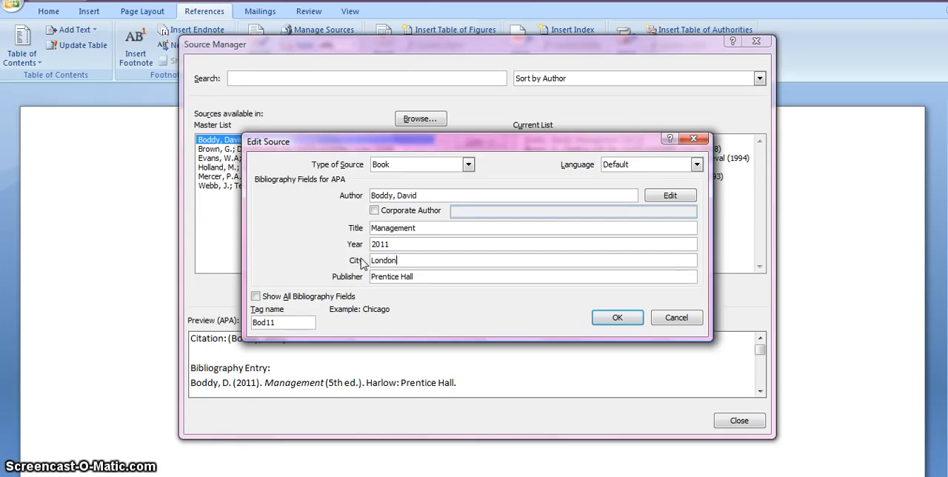
pyautogui.click(603, 319)
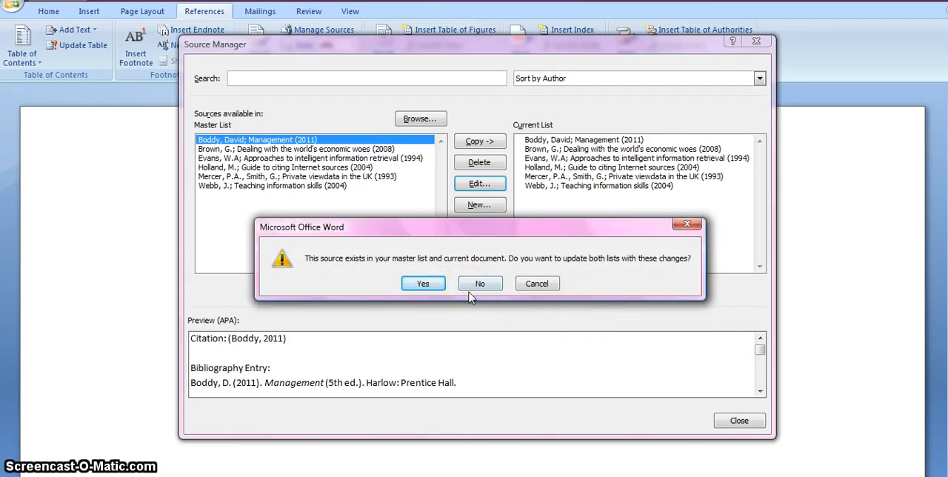
pyautogui.click(423, 284)
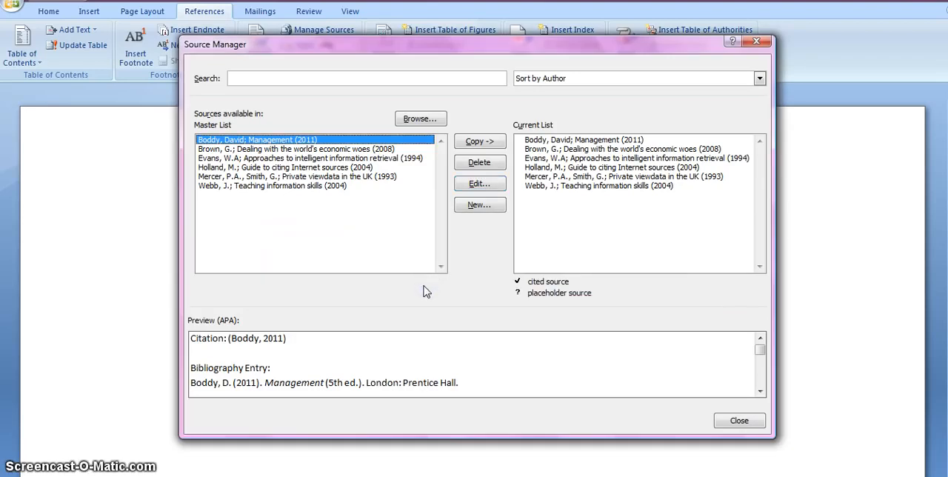
# Close the source manager and choose APA as the document's citation style
pyautogui.click(739, 420)
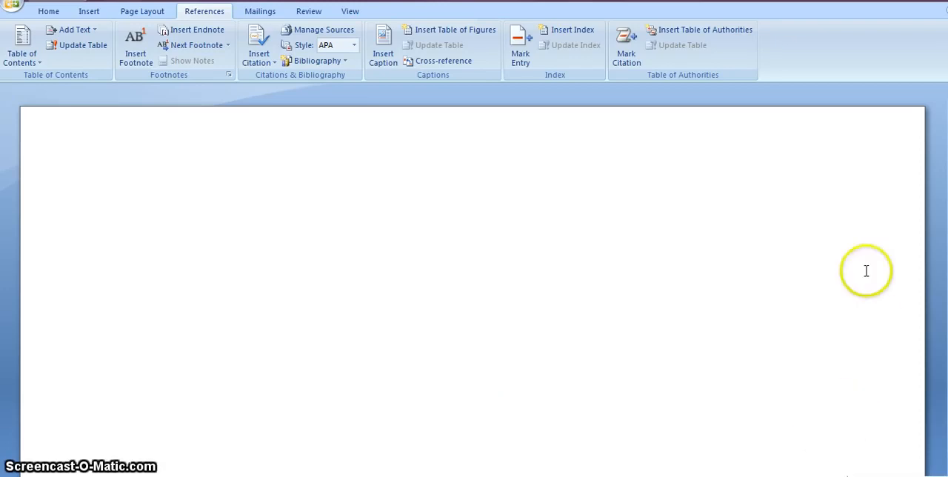
pyautogui.click(354, 45)
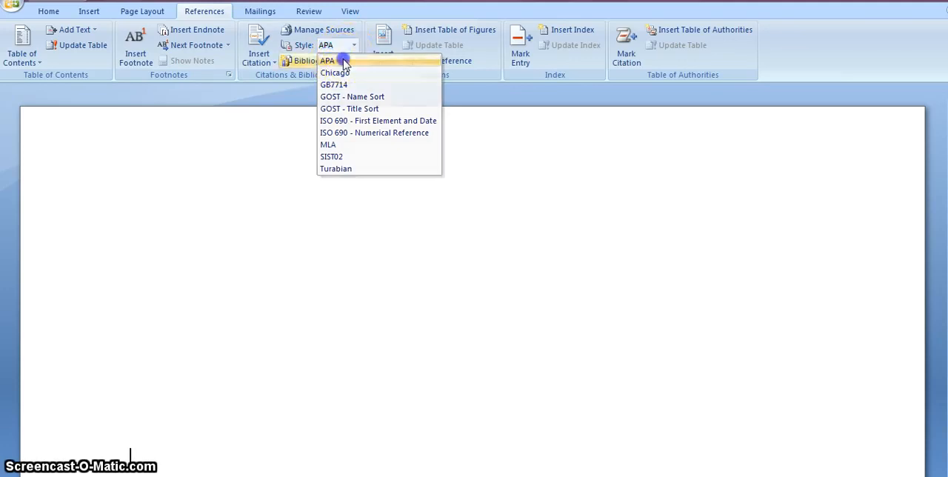
pyautogui.click(347, 61)
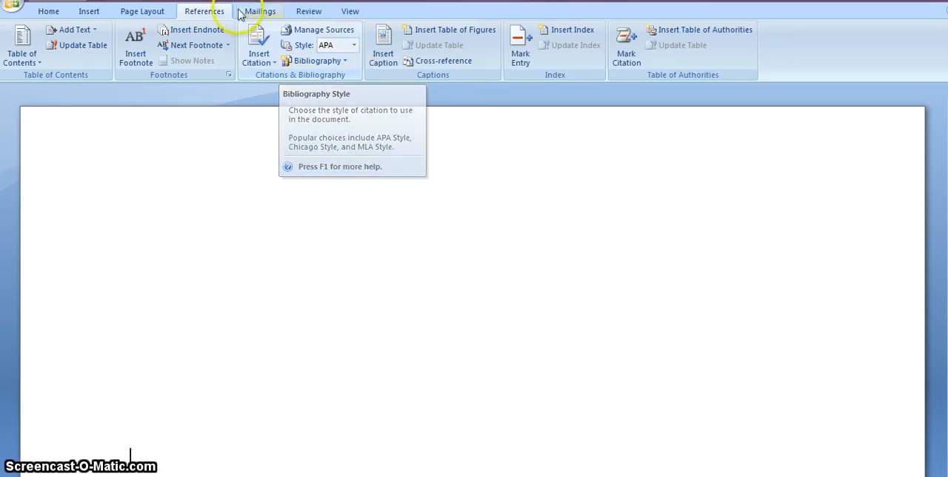
# Insert a citation of the 2011 book Management at the end of the paragraph, after "the Management title"
pyautogui.click(260, 52)
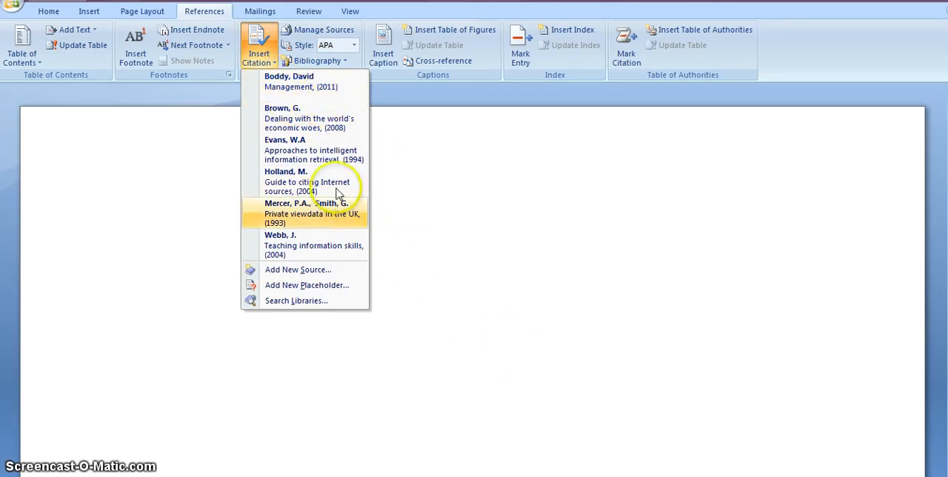
pyautogui.click(459, 218)
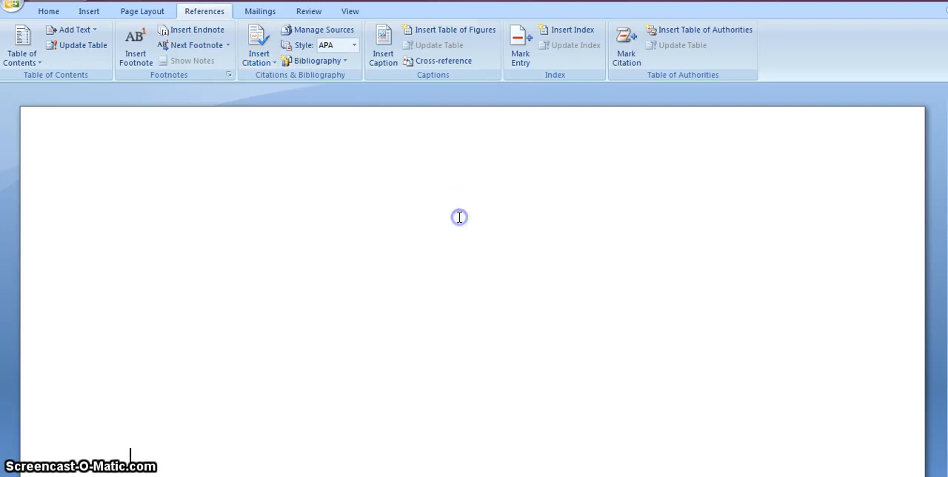
pyautogui.scroll(-2, 457, 216)
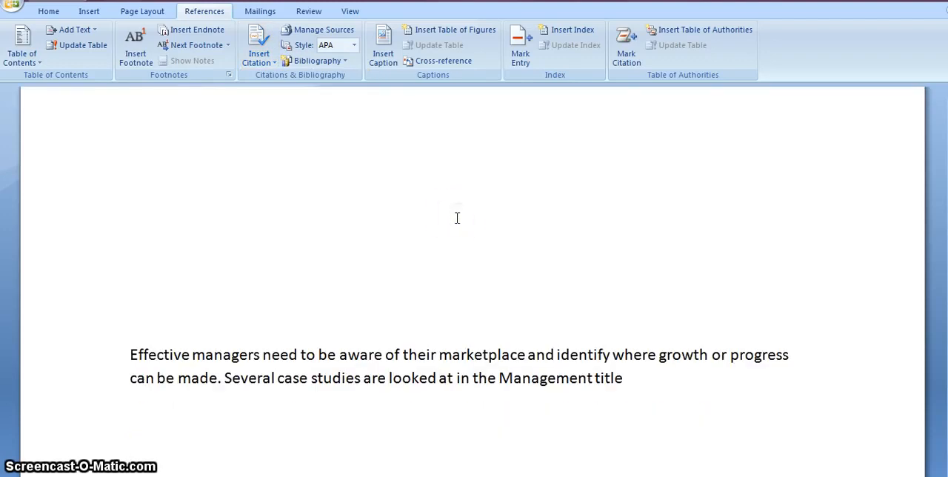
pyautogui.click(647, 383)
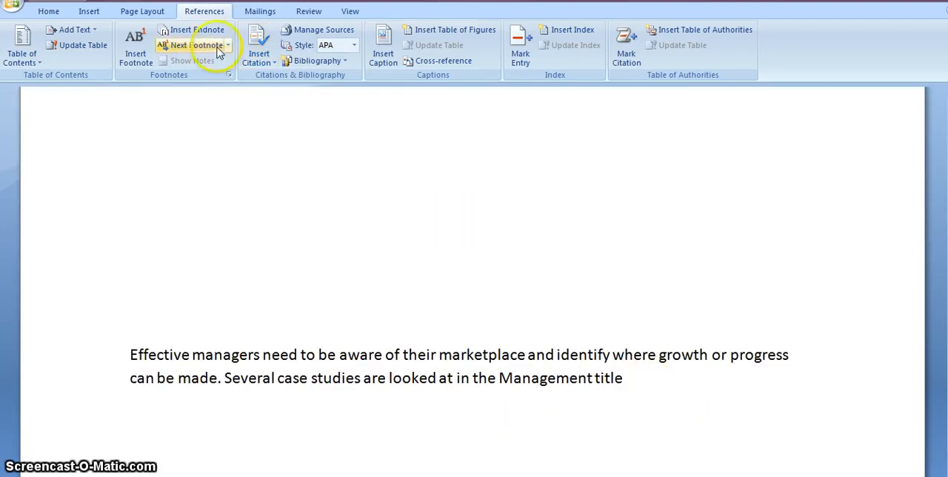
pyautogui.click(256, 53)
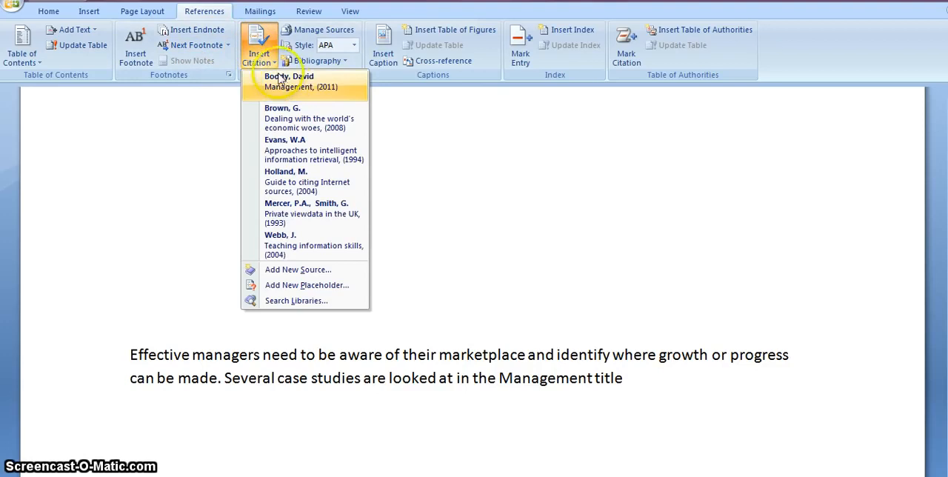
pyautogui.click(287, 87)
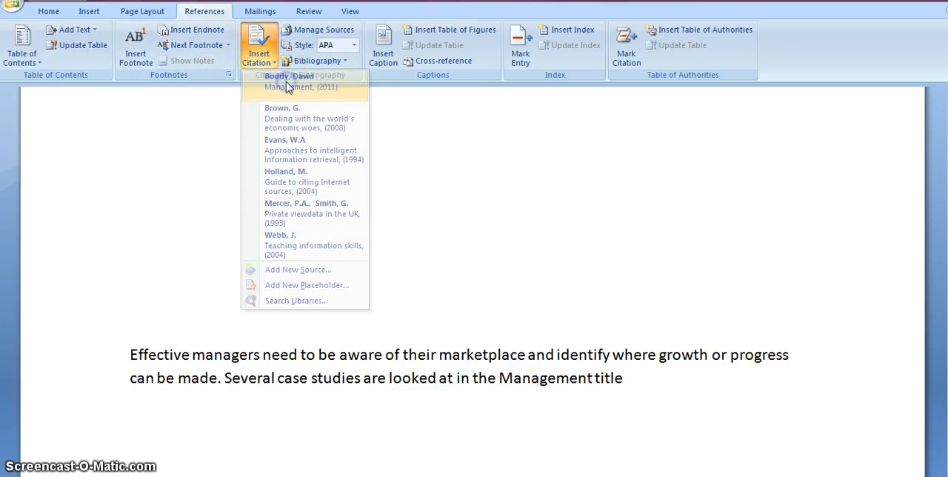
# Insert a bibliography without a heading below the paragraph on effective managers and look through its entries
pyautogui.click(498, 245)
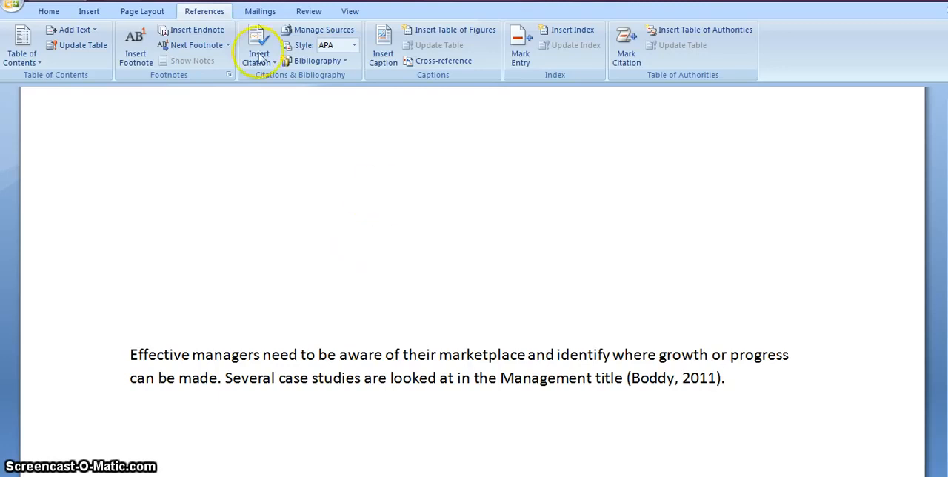
pyautogui.click(322, 63)
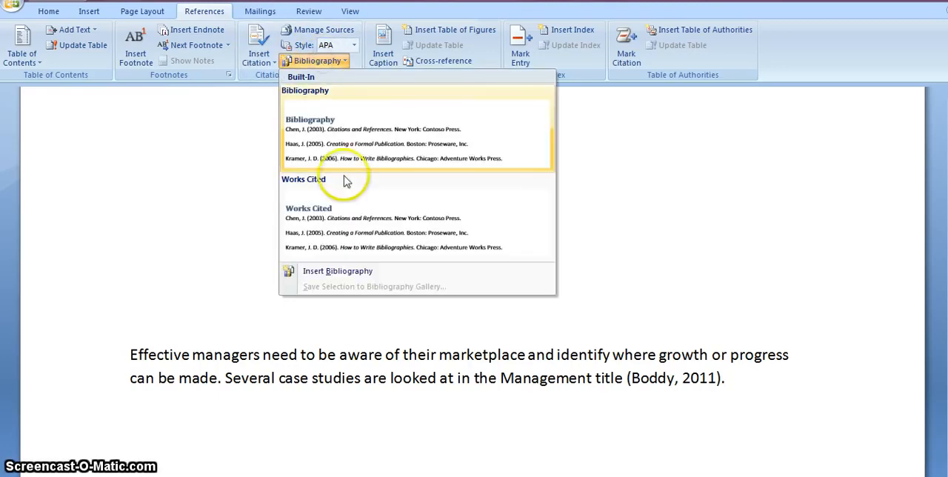
pyautogui.click(379, 271)
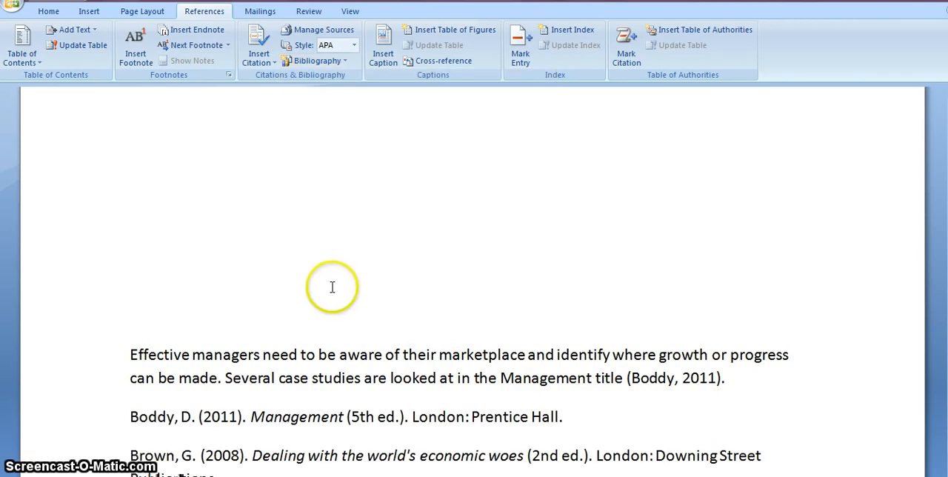
pyautogui.scroll(-3, 332, 292)
pyautogui.scroll(-5, 332, 296)
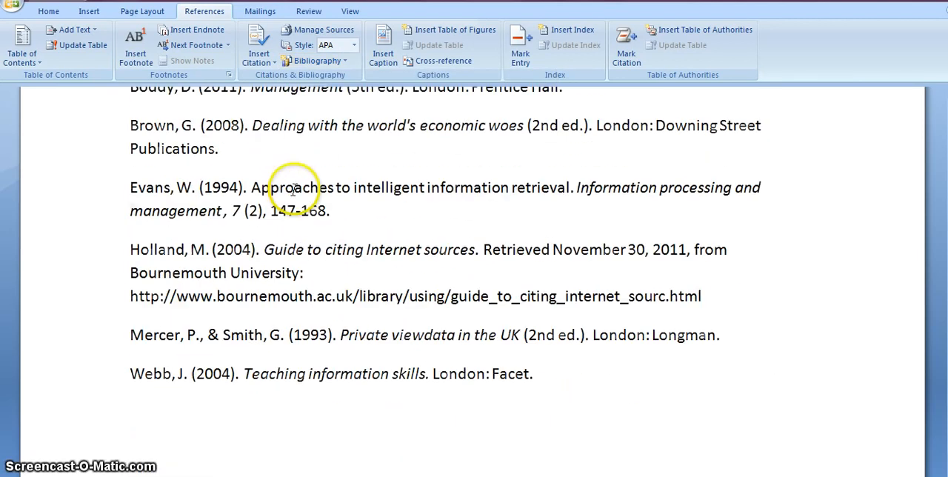
pyautogui.scroll(3, 299, 359)
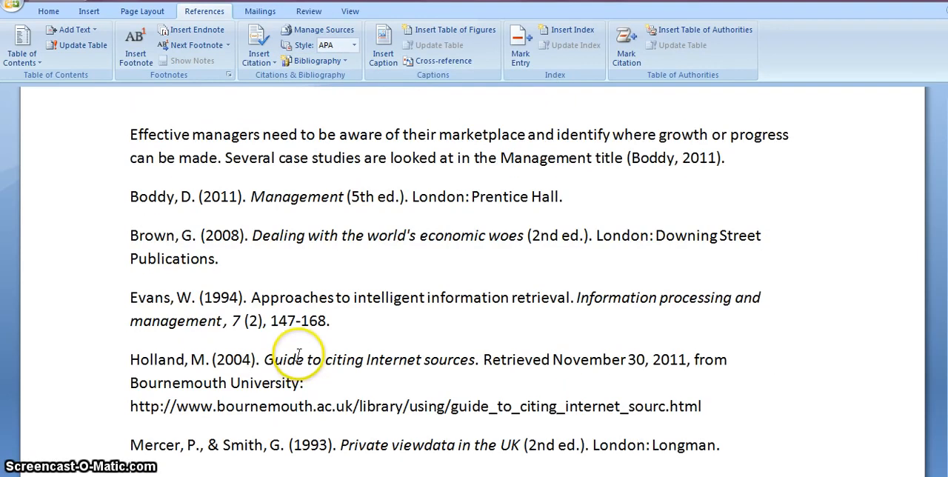
# Add two blank lines between the cited paragraph and the start of the bibliography
pyautogui.click(736, 159)
pyautogui.press('Return')
pyautogui.press('Return')
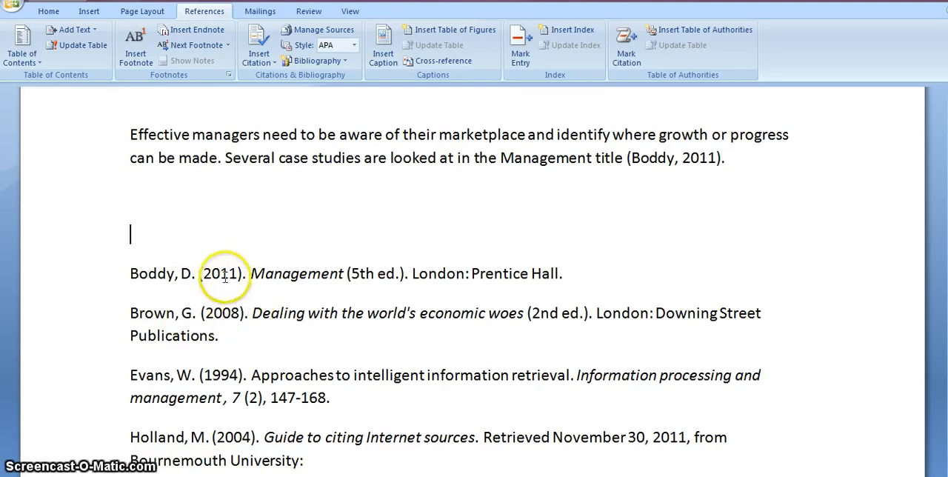
# Add a comma after the author's initial in the Management (2011) bibliography entry, and return to the blank line below the paragraph
pyautogui.click(197, 273)
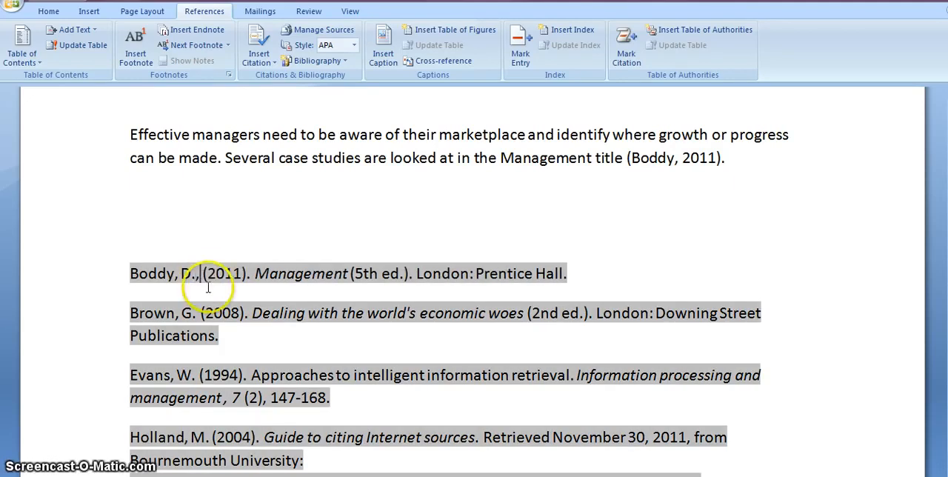
pyautogui.write(',')
pyautogui.click(199, 314)
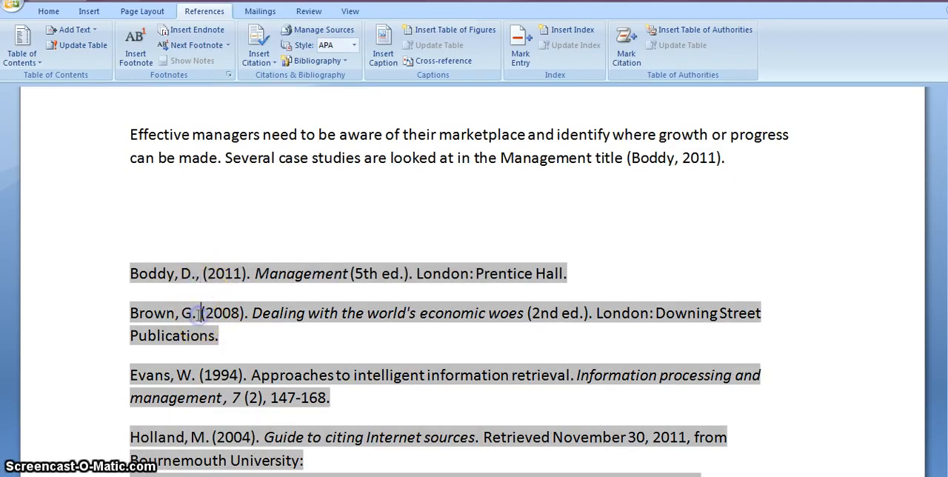
pyautogui.click(242, 341)
pyautogui.click(261, 217)
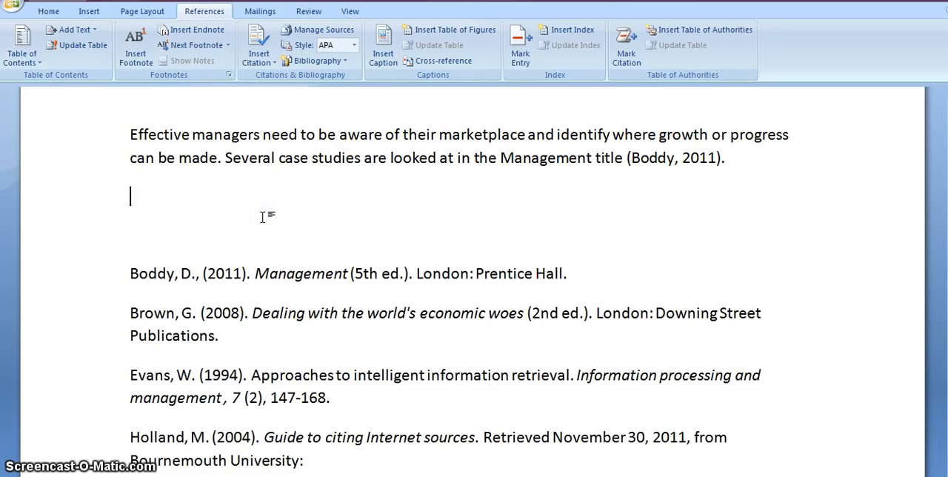